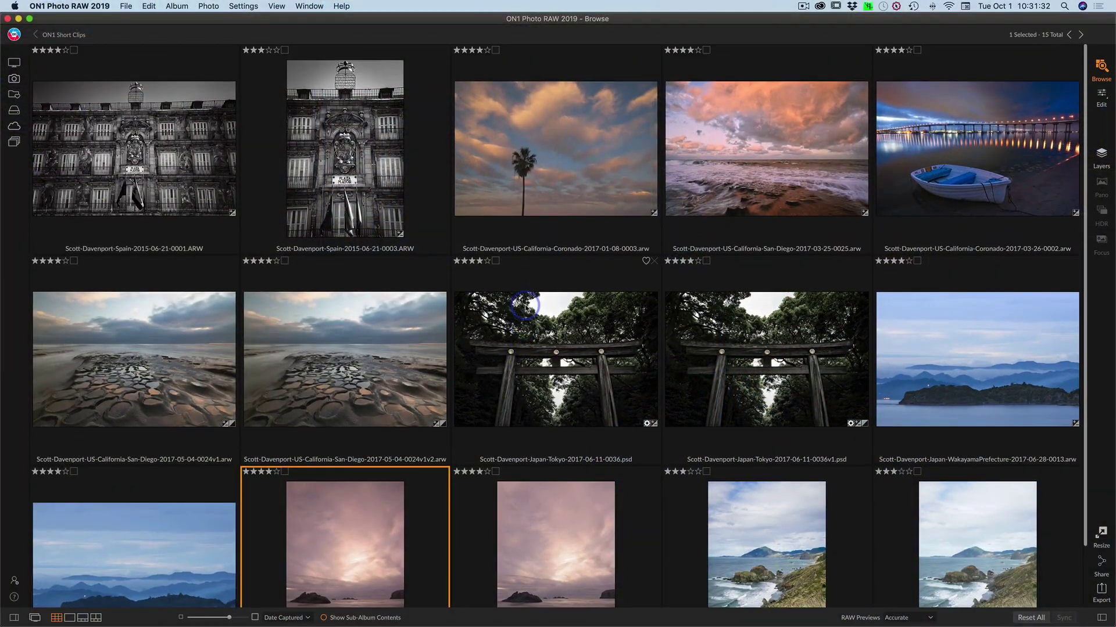
Step: Compare the torii gate photo and the pink Oregon seascape by selecting each thumbnail in turn
{"action": "scroll", "coordinate": [525, 305], "scroll_direction": "down", "scroll_amount": 3}
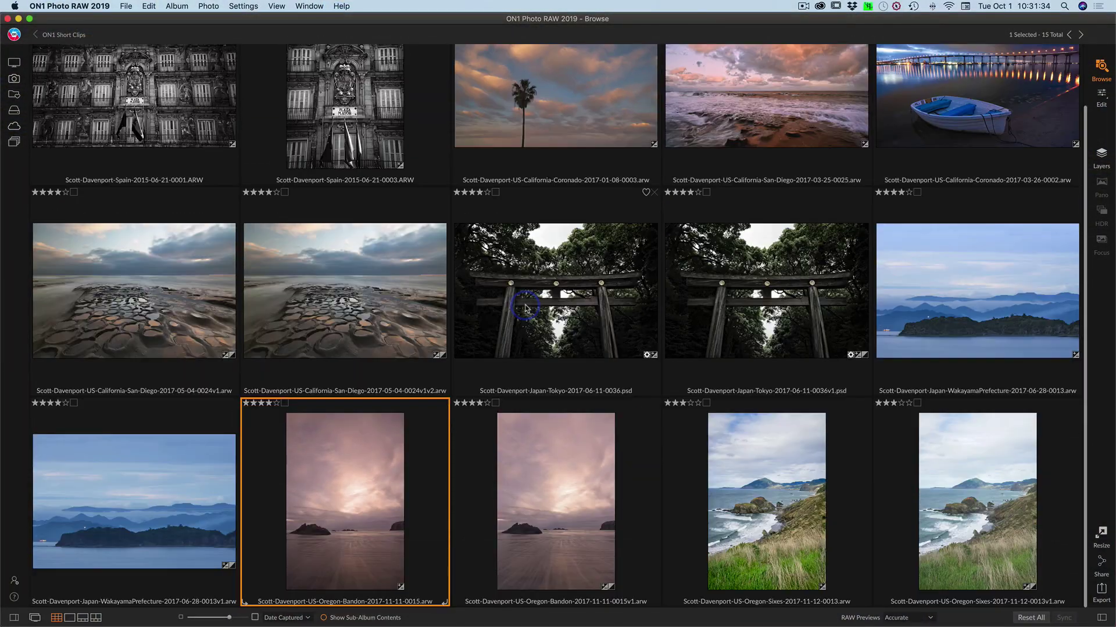
{"action": "left_click", "coordinate": [781, 282]}
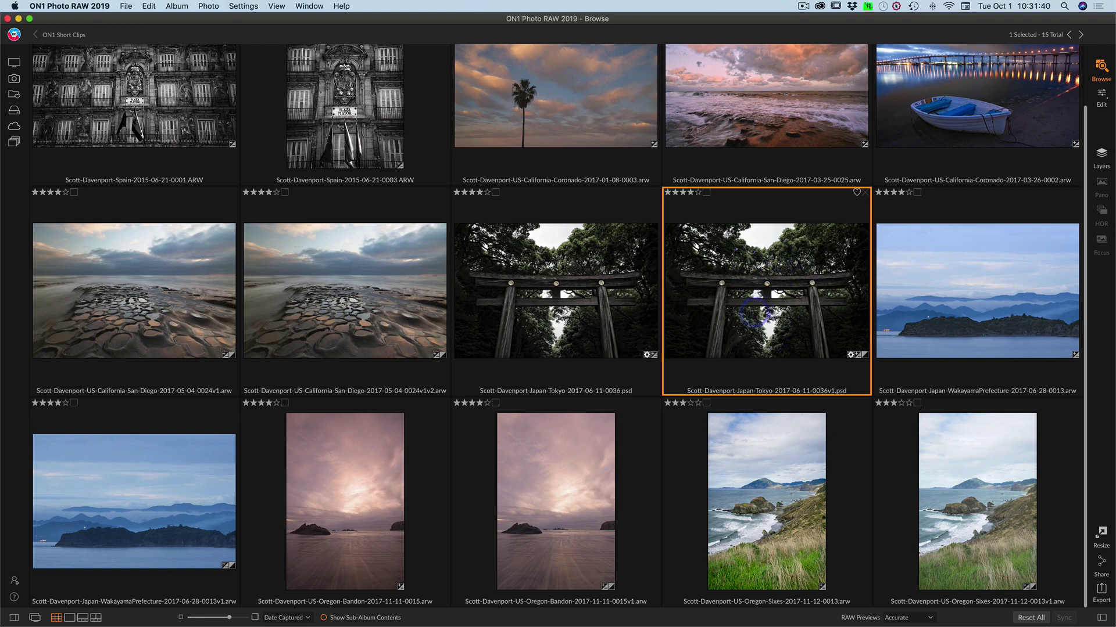
{"action": "left_click", "coordinate": [328, 471]}
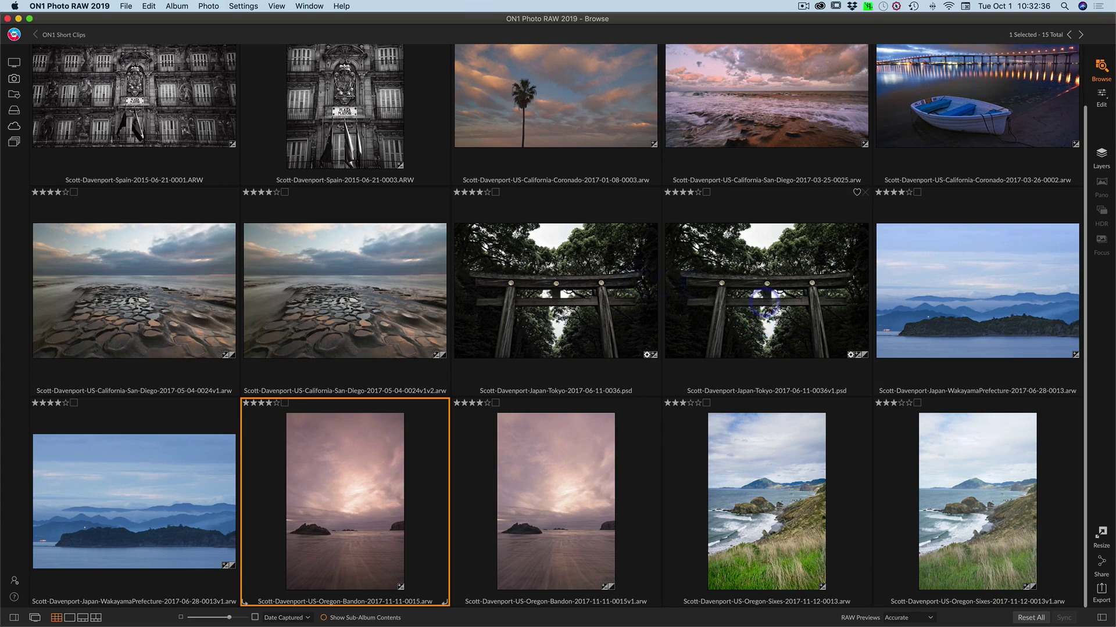
{"action": "left_click", "coordinate": [773, 293]}
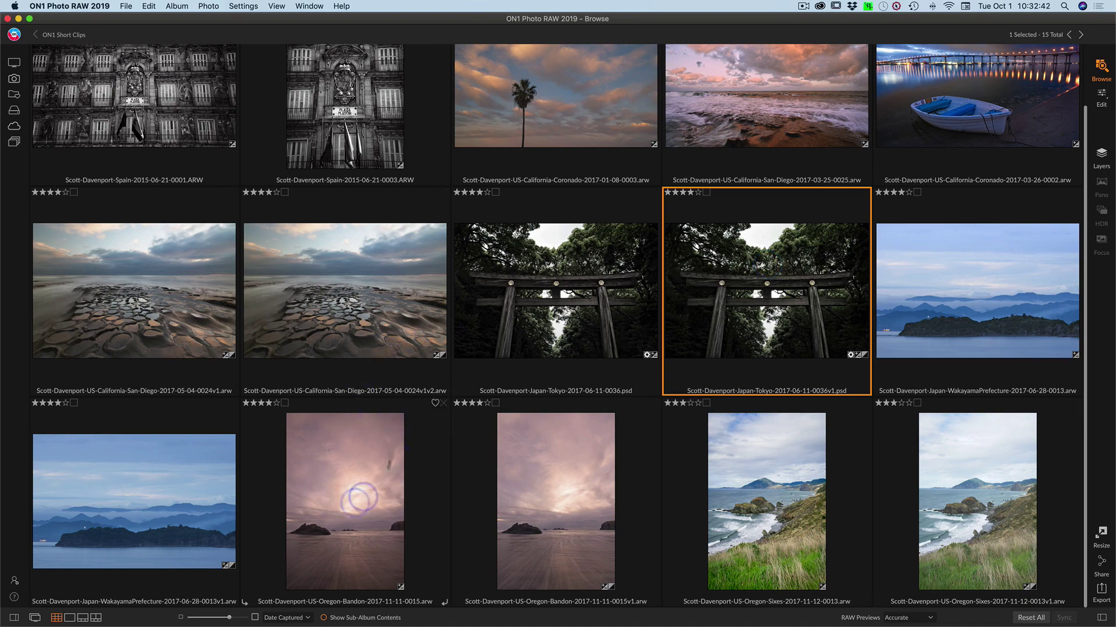
{"action": "left_click", "coordinate": [341, 469]}
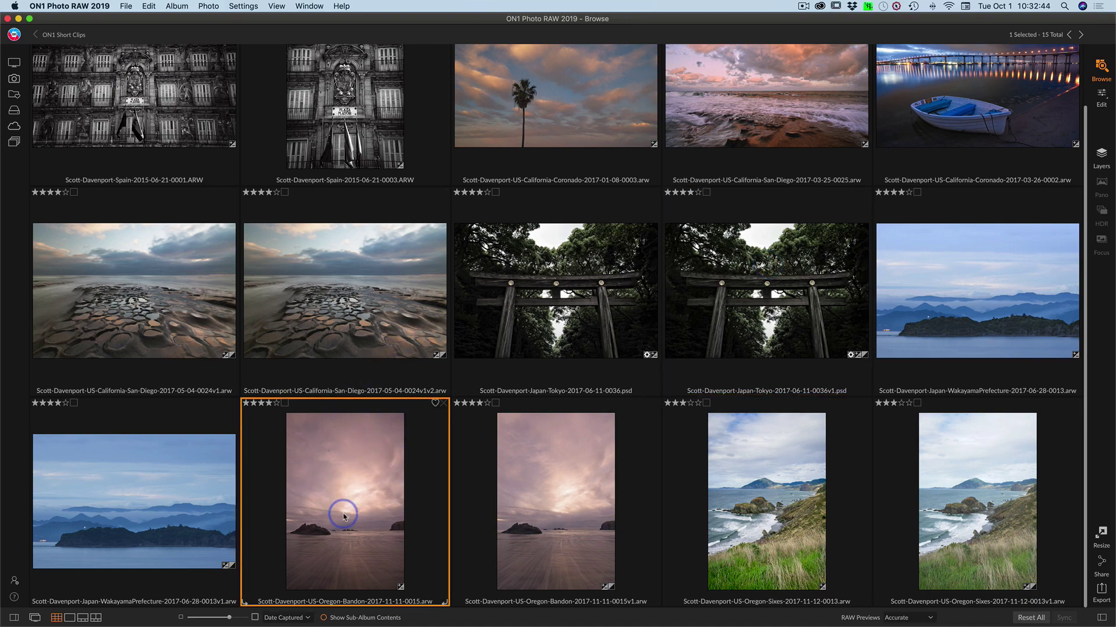
Step: Show the torii gate photo in a Dual Mode viewer zoomed to 22%, then return to the browser
{"action": "left_click", "coordinate": [711, 329]}
{"action": "left_click", "coordinate": [309, 6]}
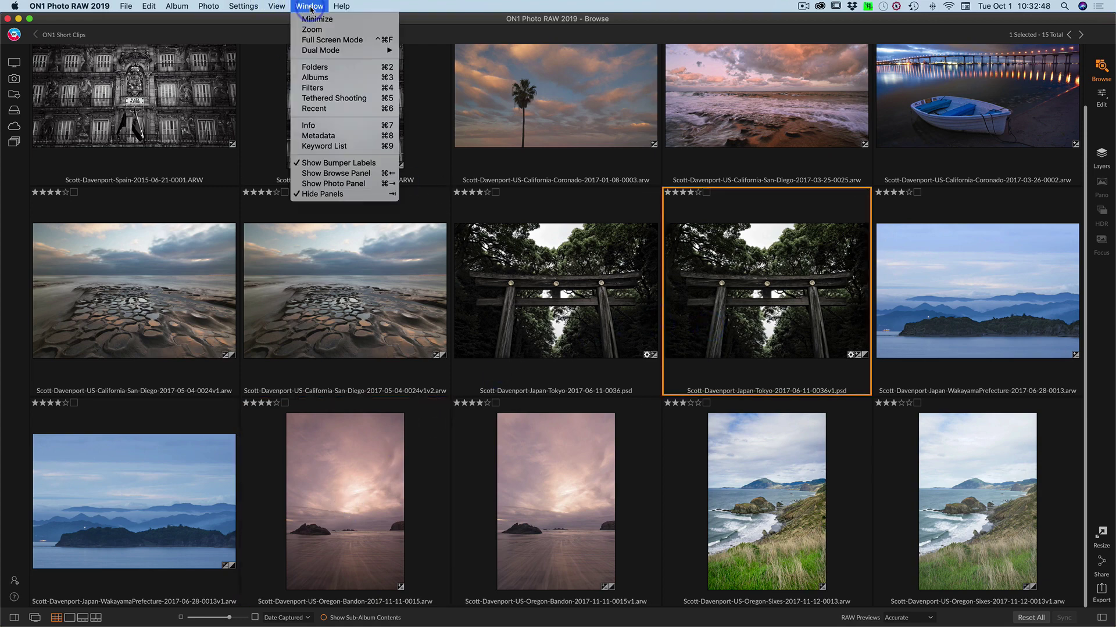
{"action": "mouse_move", "coordinate": [372, 50]}
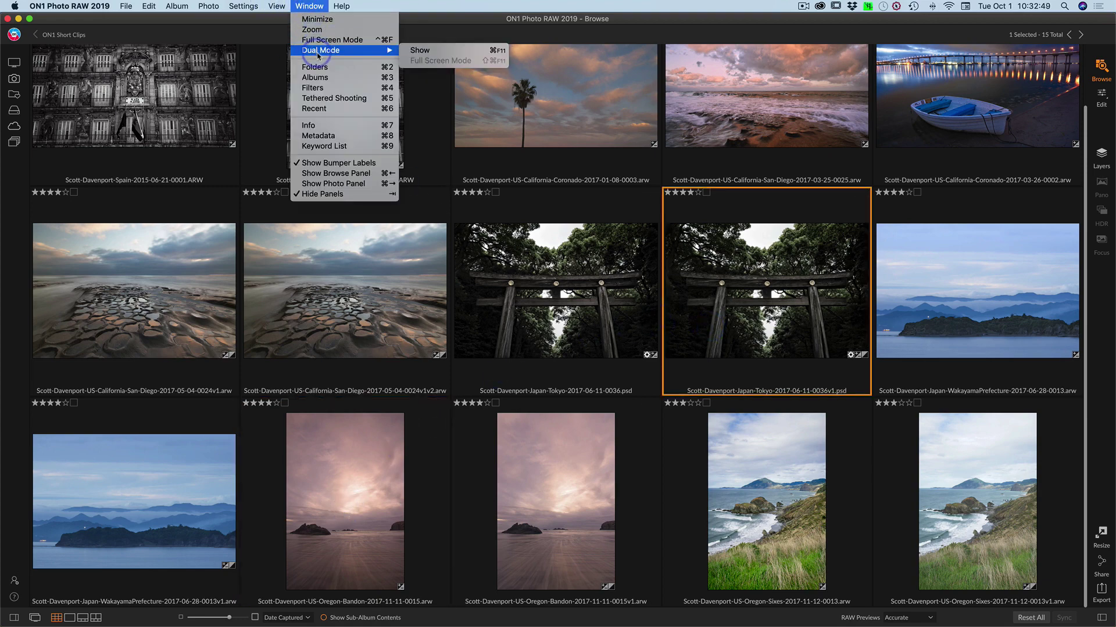
{"action": "left_click", "coordinate": [410, 50]}
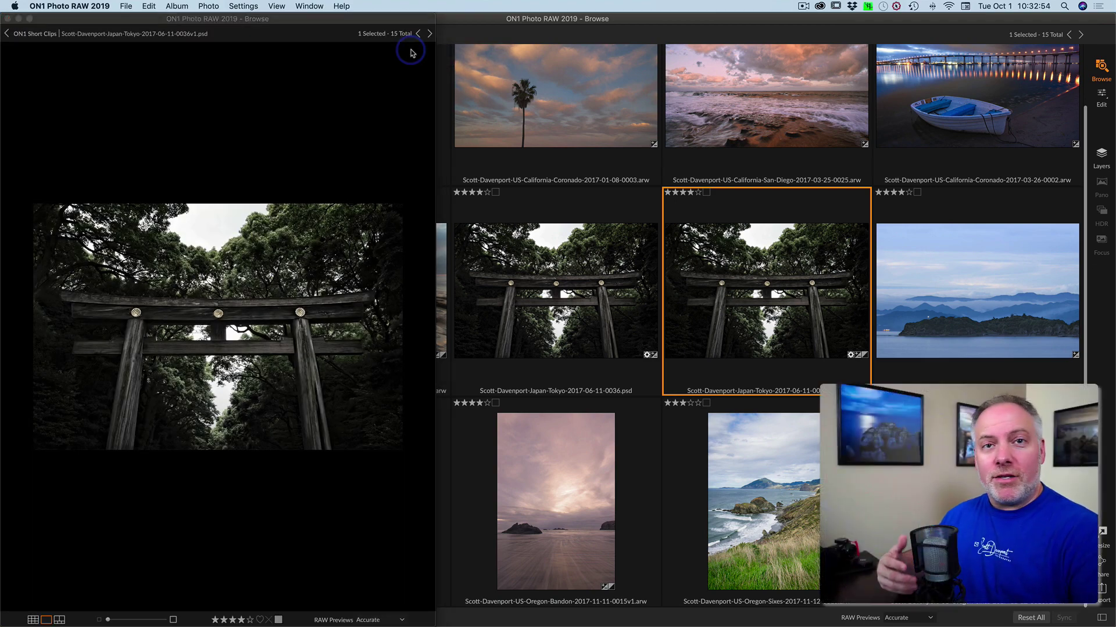
{"action": "left_click", "coordinate": [410, 51]}
{"action": "left_click", "coordinate": [410, 50]}
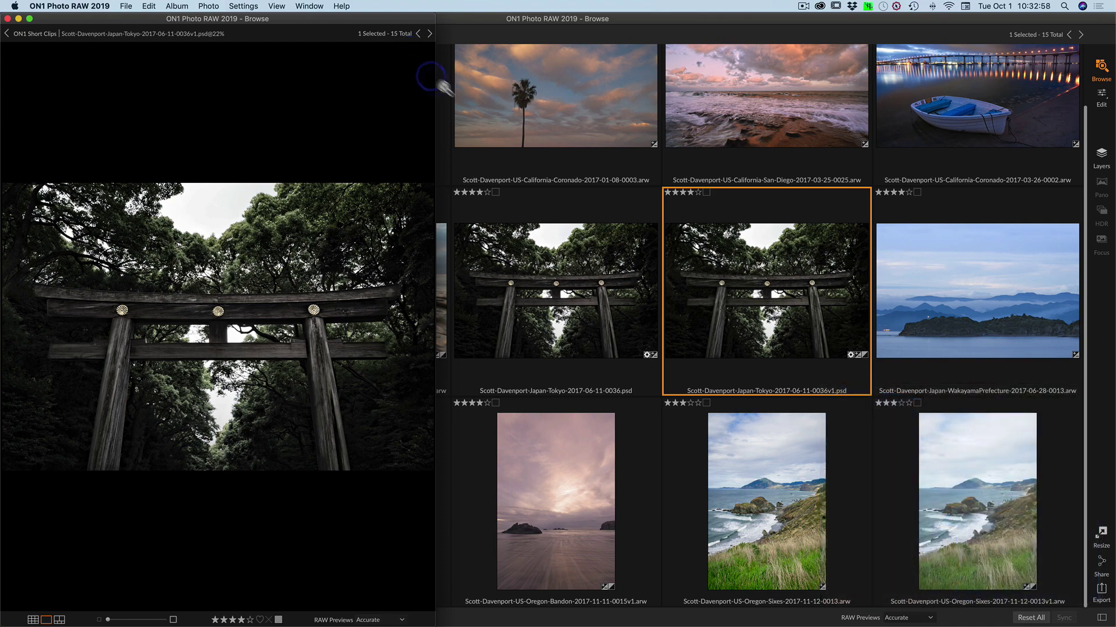
{"action": "left_click", "coordinate": [540, 21]}
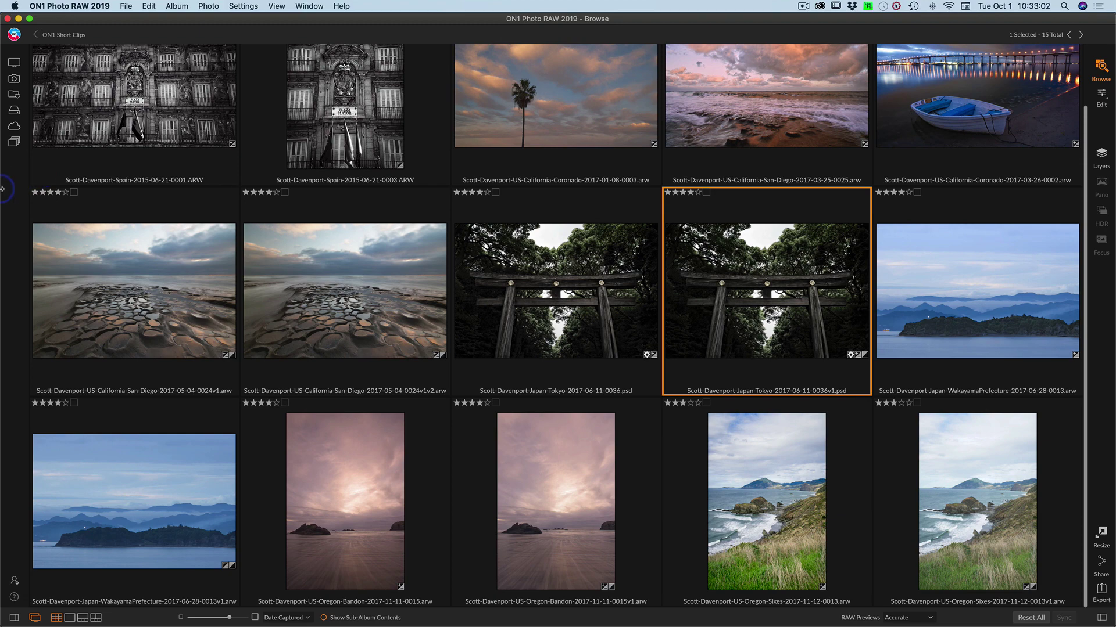
Step: Narrow the browser to reveal Dual Mode, previewing the Bandon seascape and Oregon coastline before the torii
{"action": "left_click_drag", "start_coordinate": [3, 189], "coordinate": [424, 189]}
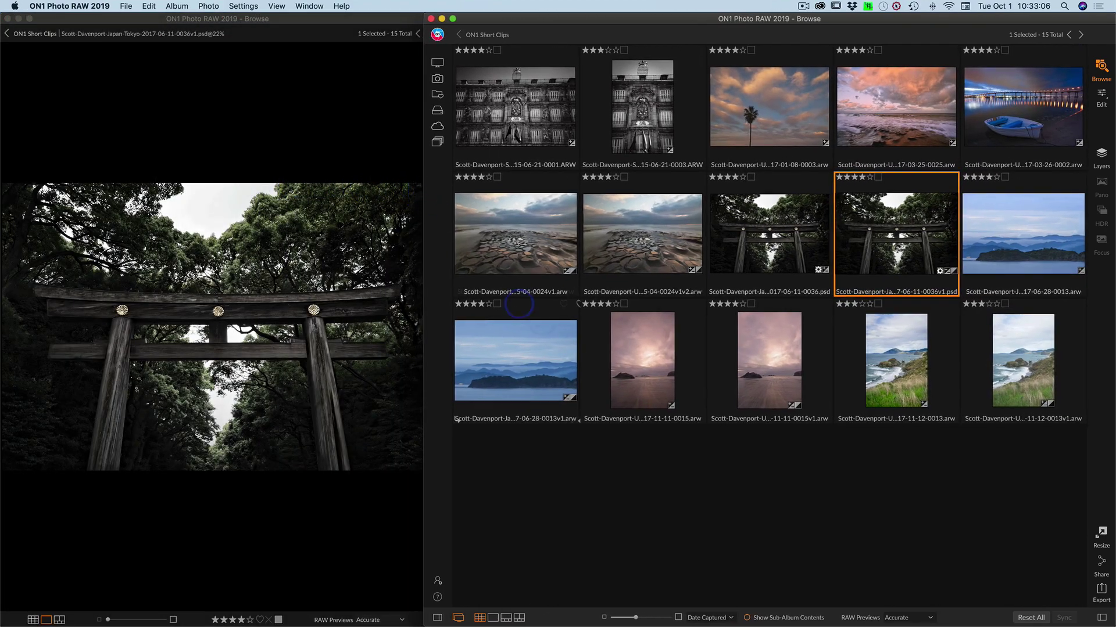
{"action": "left_click", "coordinate": [651, 351]}
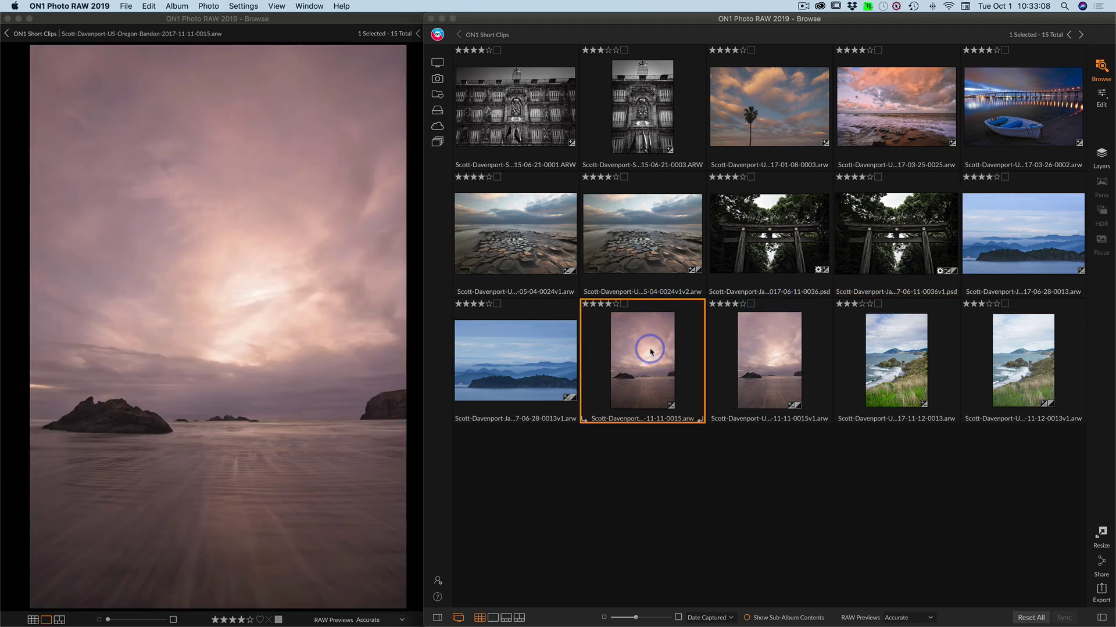
{"action": "left_click", "coordinate": [880, 362]}
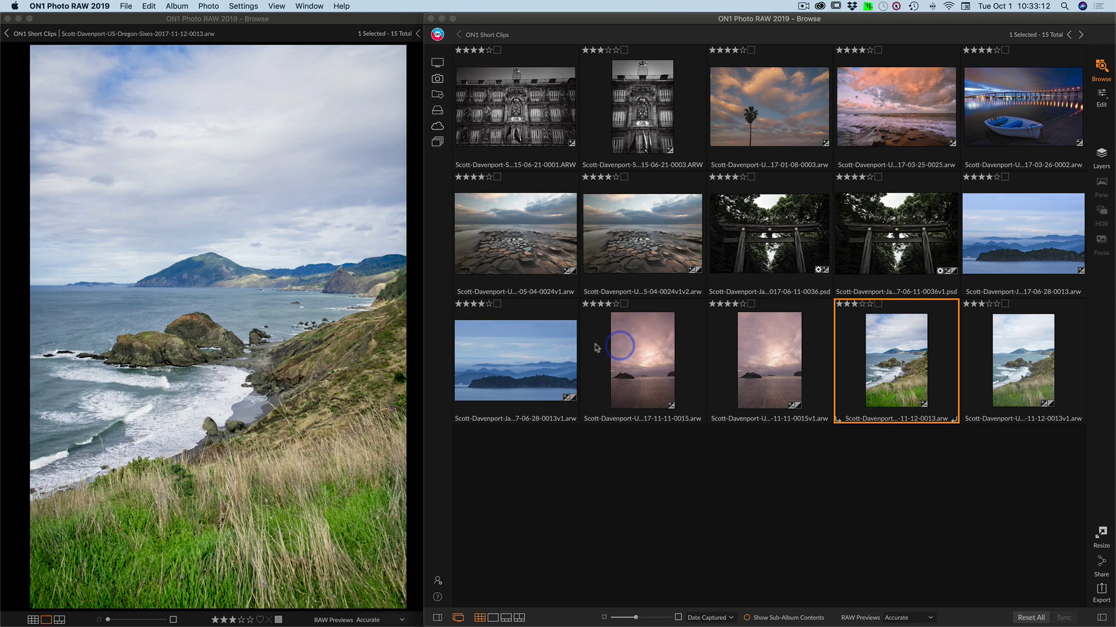
{"action": "left_click", "coordinate": [881, 241]}
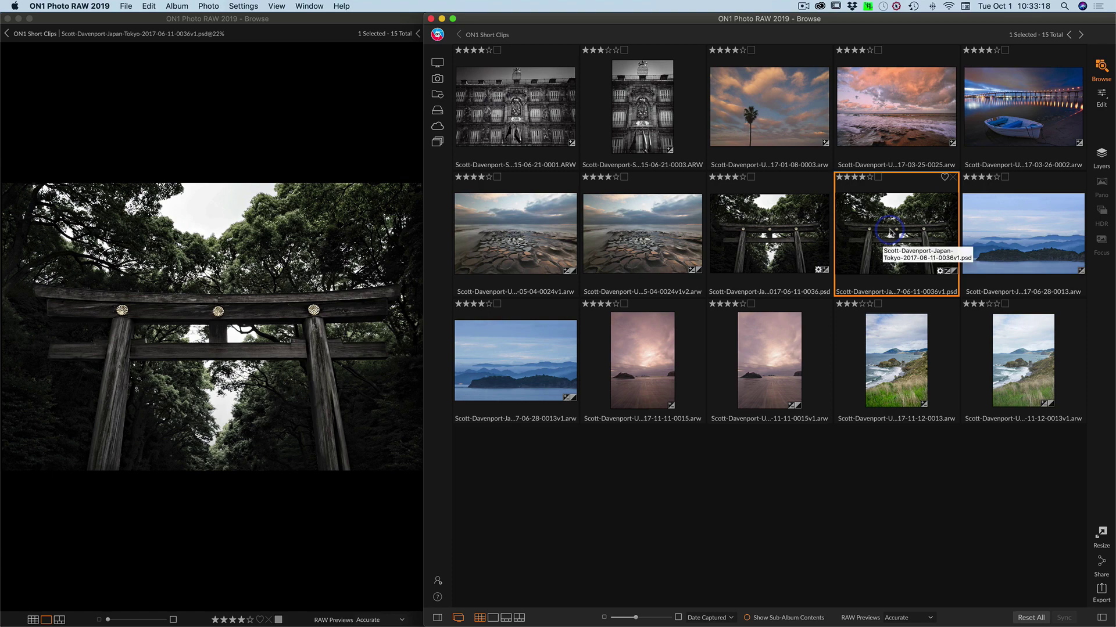
Step: Open the torii gate v1 photo in the Edit module's Develop view
{"action": "left_click", "coordinate": [1101, 96]}
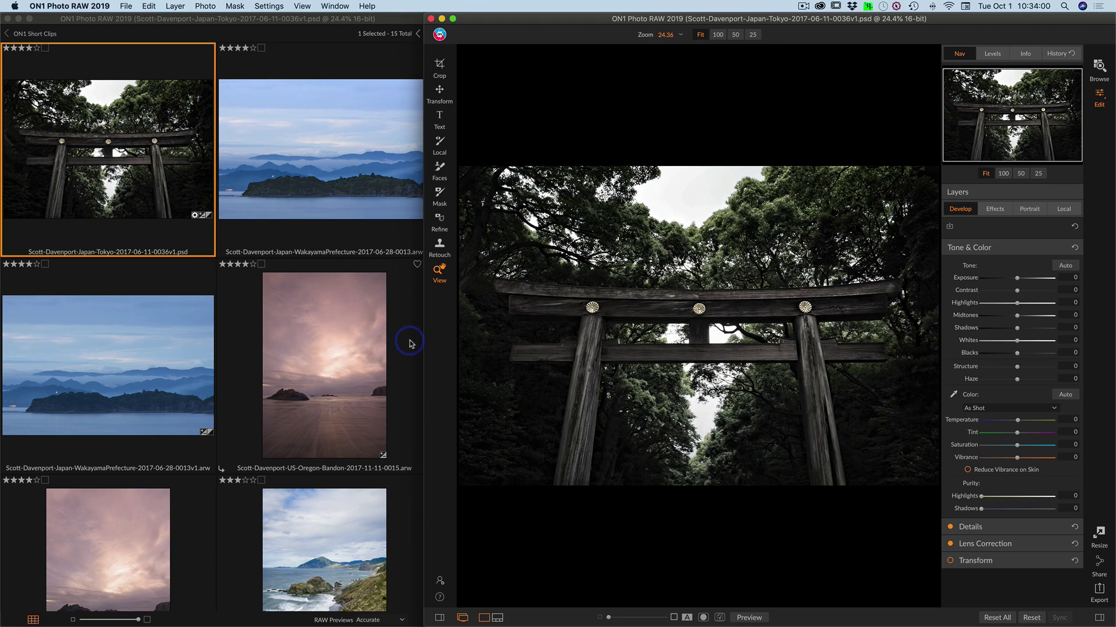
Step: Add a new Local adjustment layer to the torii photo with Paint with Color turned on
{"action": "left_click", "coordinate": [1066, 209]}
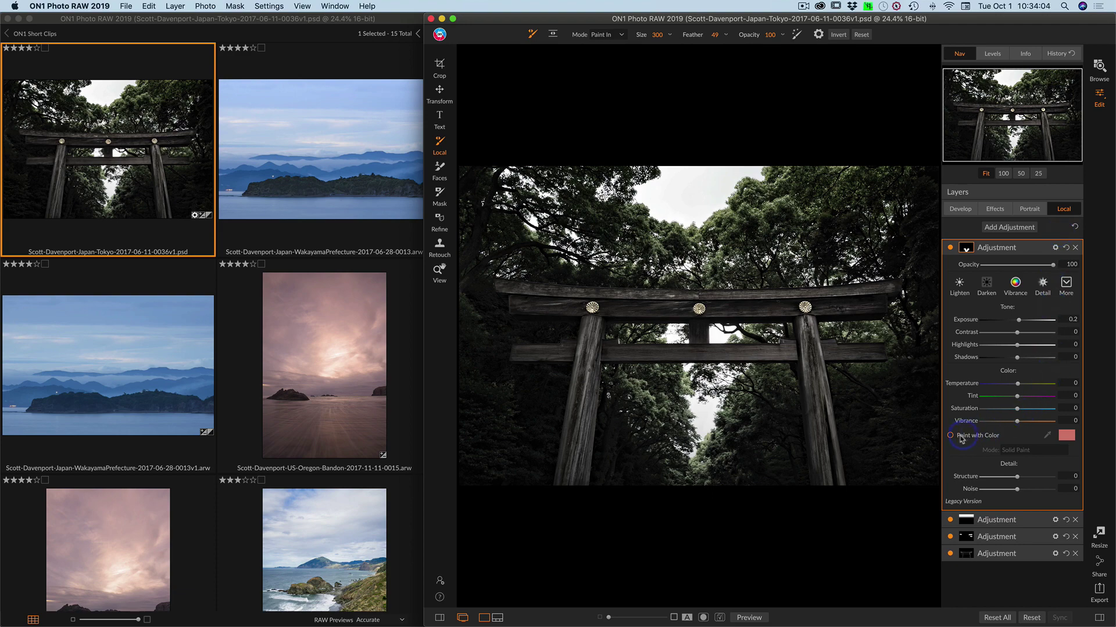
{"action": "left_click", "coordinate": [1016, 228]}
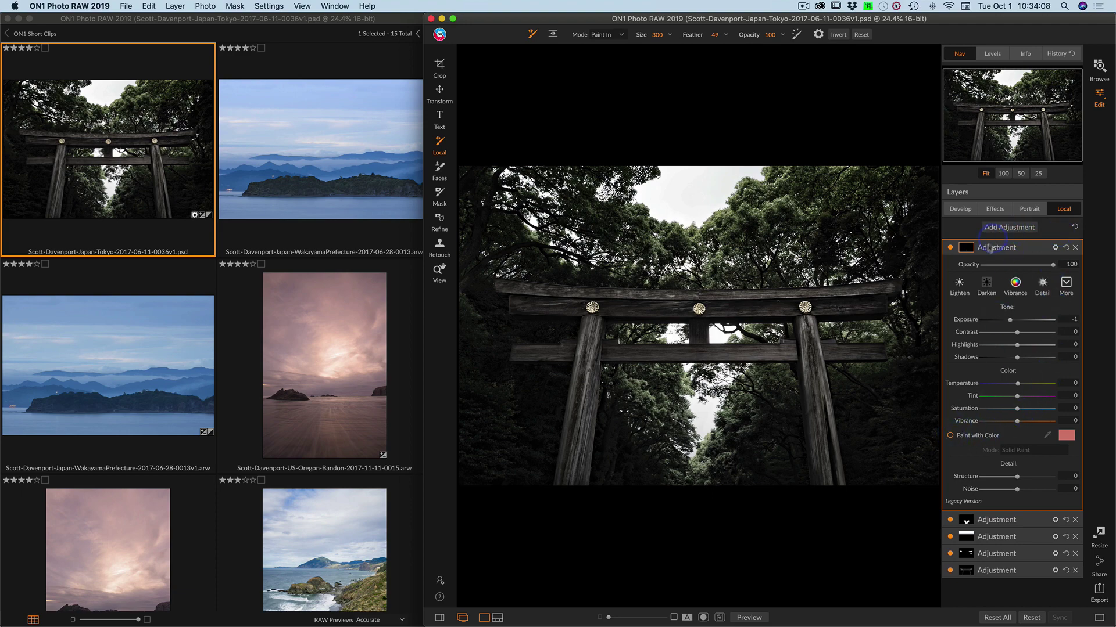
{"action": "left_click", "coordinate": [950, 436]}
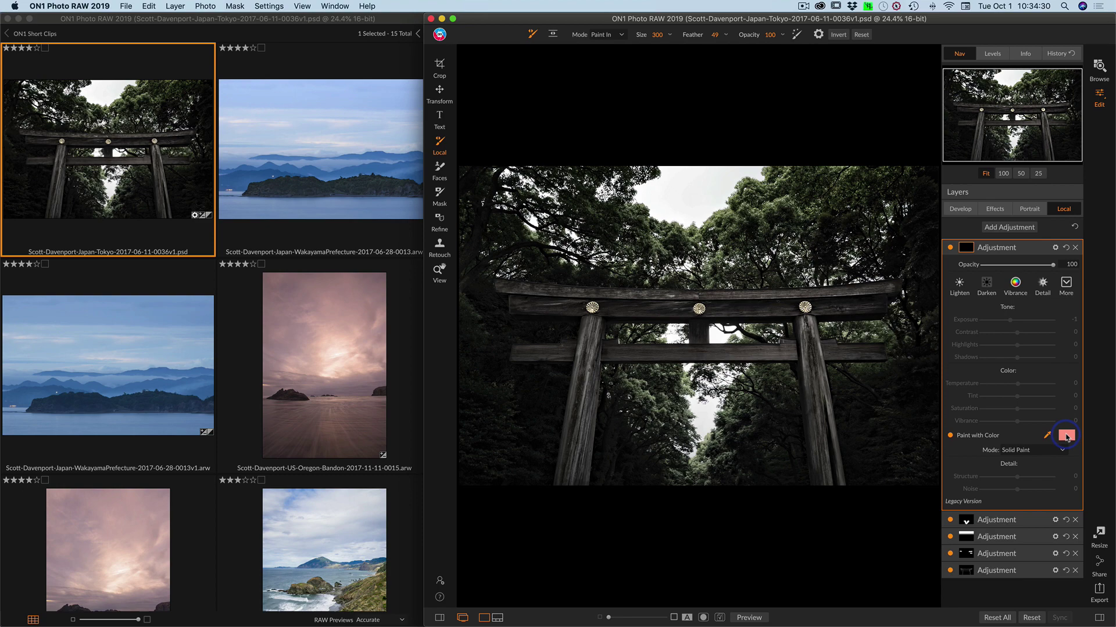
Step: Sample the peach-pink sky of the Bandon seascape thumbnail as the paint colour
{"action": "left_click", "coordinate": [1067, 437]}
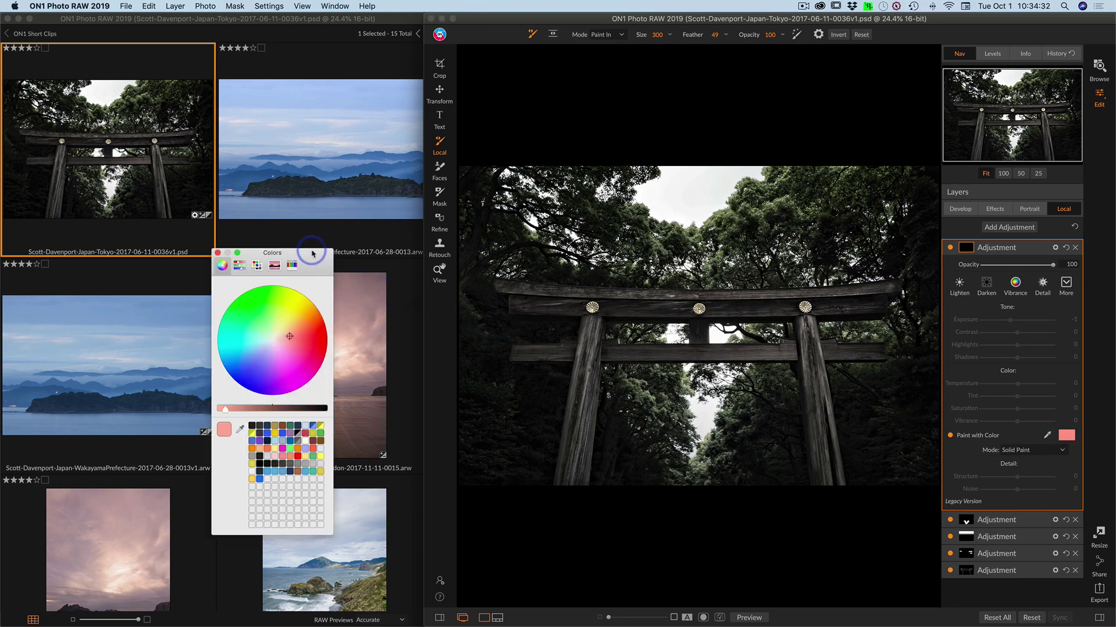
{"action": "left_click_drag", "start_coordinate": [311, 257], "coordinate": [508, 234]}
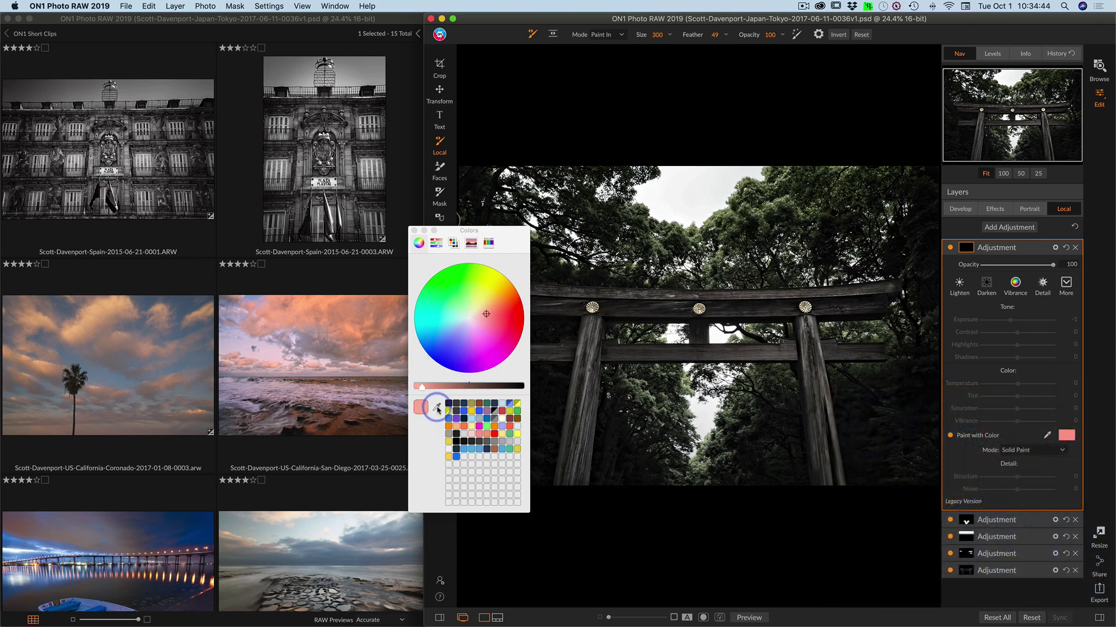
{"action": "scroll", "coordinate": [339, 421], "scroll_direction": "down", "scroll_amount": 10}
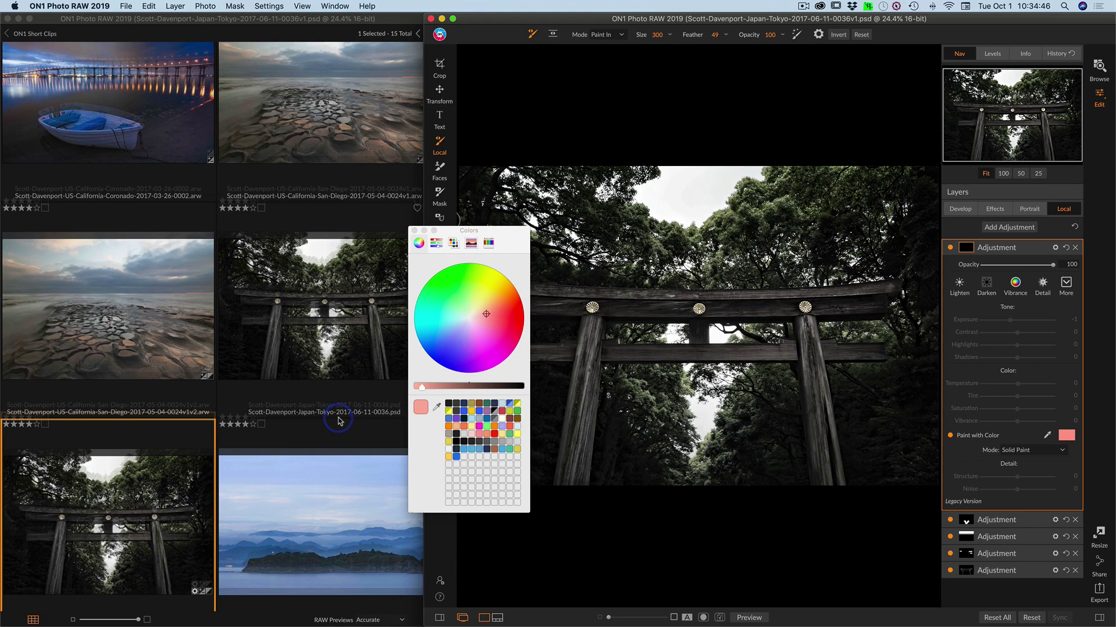
{"action": "scroll", "coordinate": [340, 422], "scroll_direction": "down", "scroll_amount": 7}
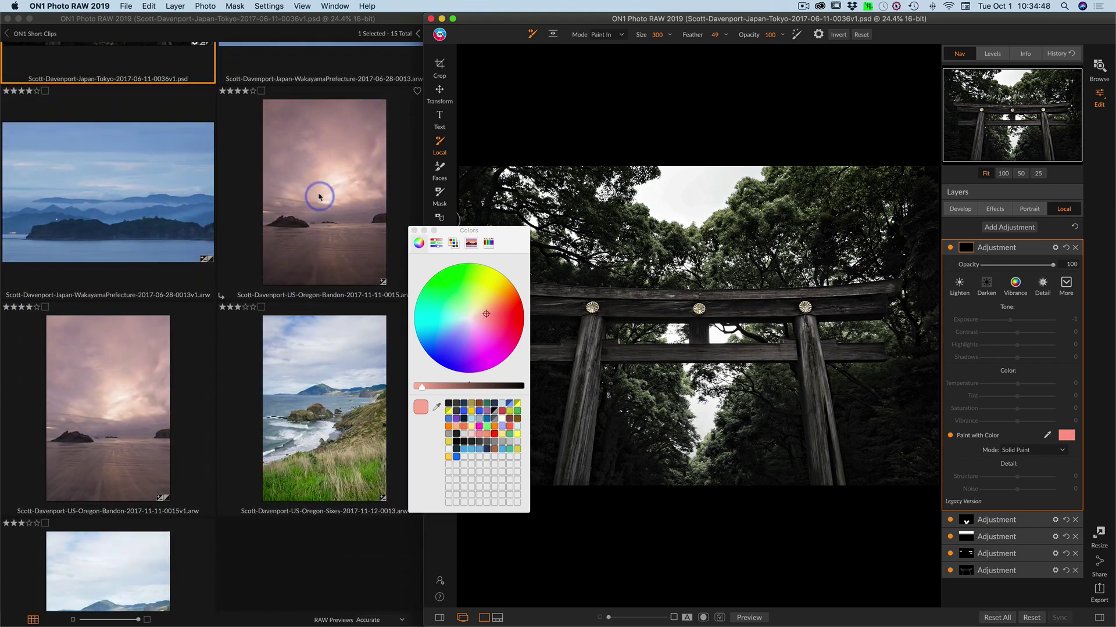
{"action": "left_click", "coordinate": [437, 407]}
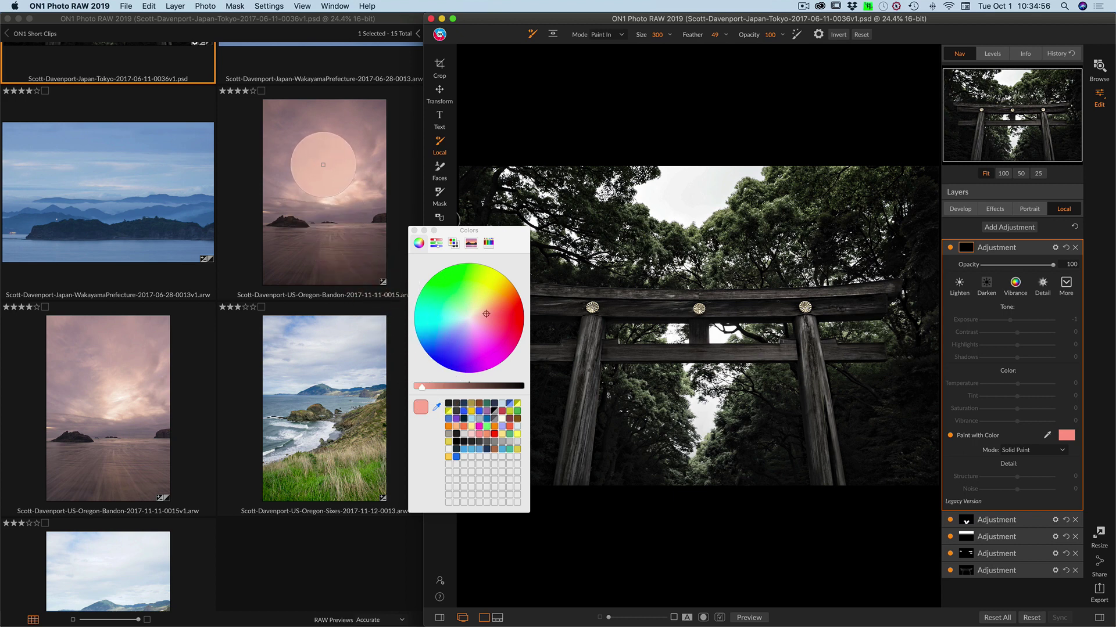
{"action": "left_click", "coordinate": [323, 165]}
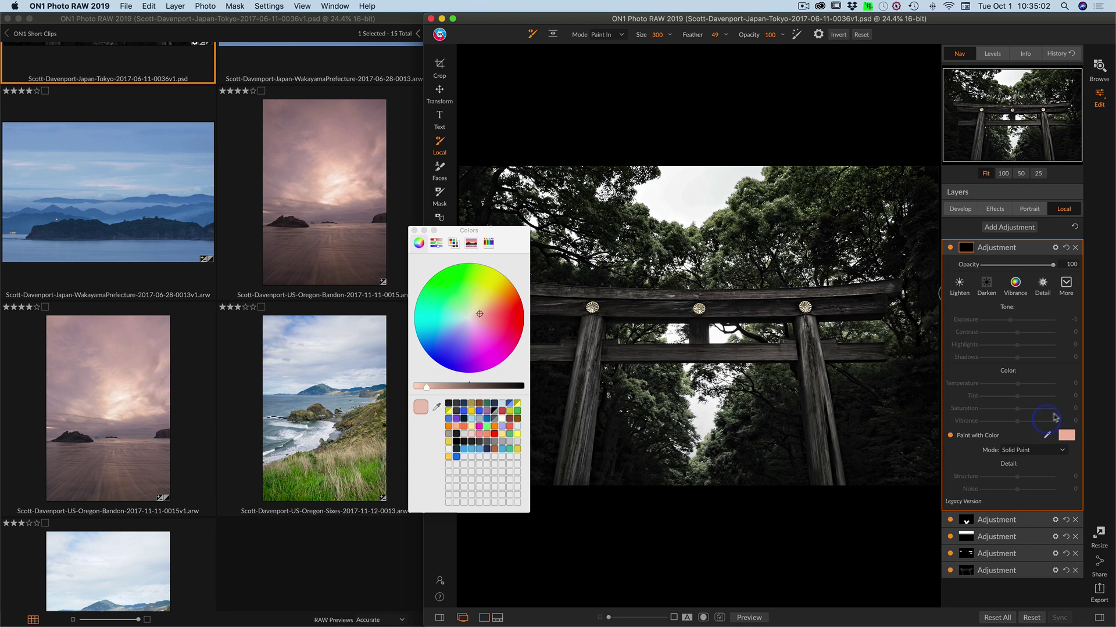
Step: Apply the pink paint through an inverted Lumen luminosity mask at 37 opacity
{"action": "left_click", "coordinate": [414, 231]}
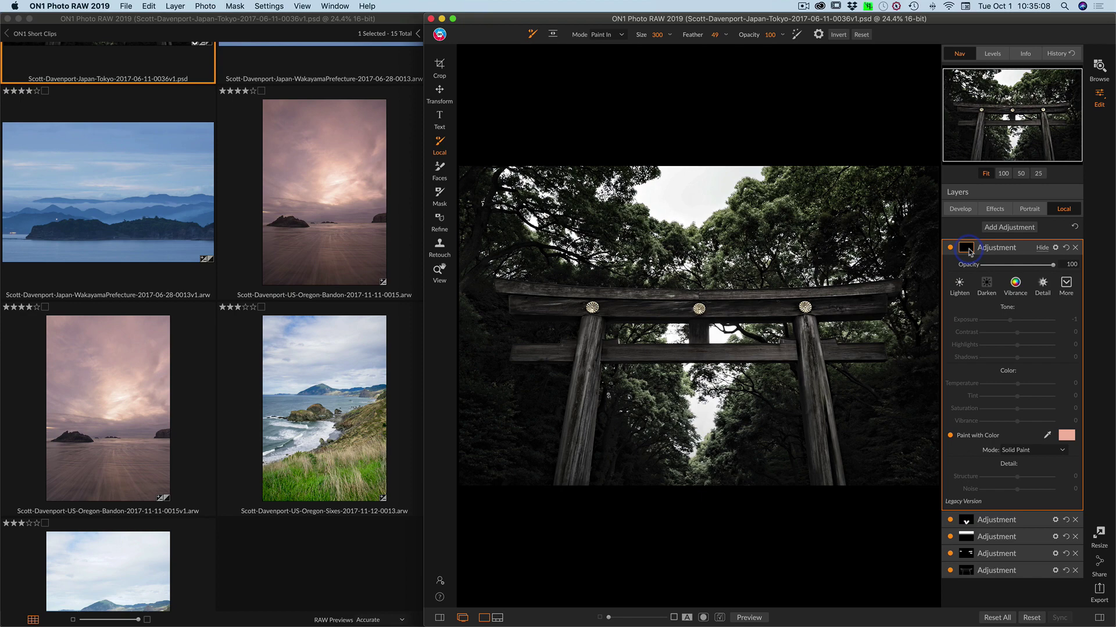
{"action": "left_click", "coordinate": [966, 248]}
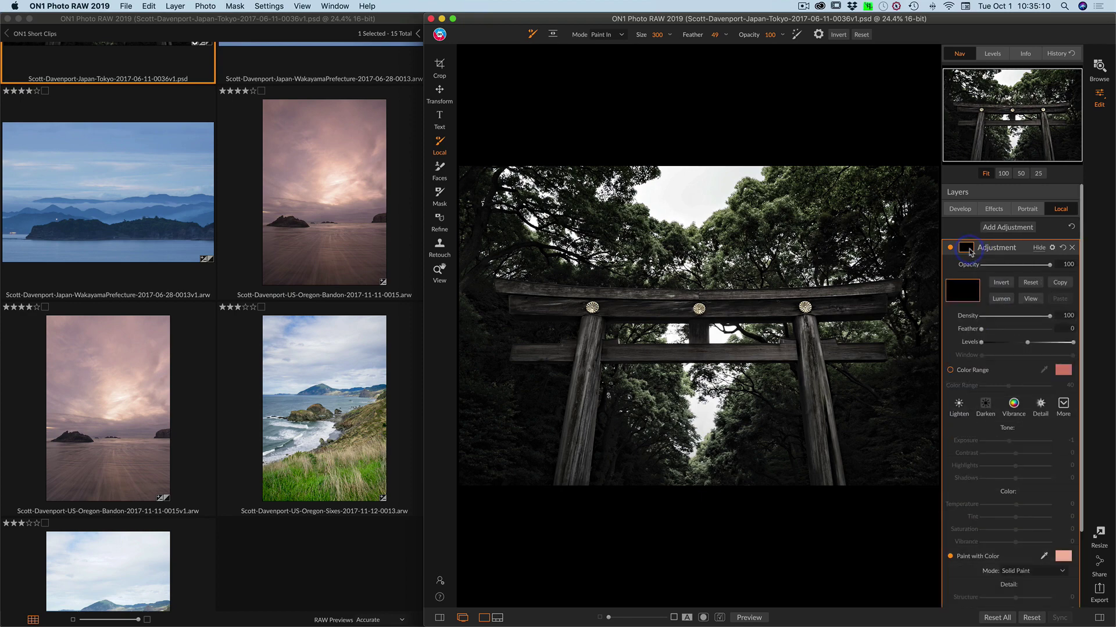
{"action": "left_click", "coordinate": [997, 283]}
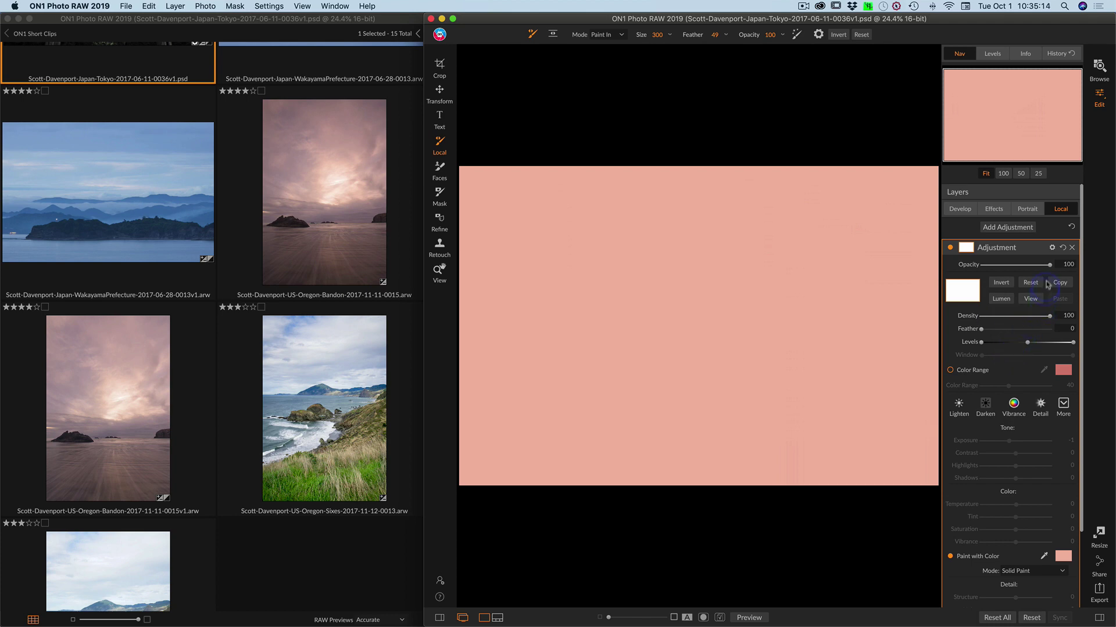
{"action": "mouse_move", "coordinate": [1007, 266]}
{"action": "left_mouse_down"}
{"action": "mouse_move", "coordinate": [1031, 268]}
{"action": "mouse_move", "coordinate": [1007, 269]}
{"action": "left_mouse_up"}
{"action": "left_click", "coordinate": [1001, 299]}
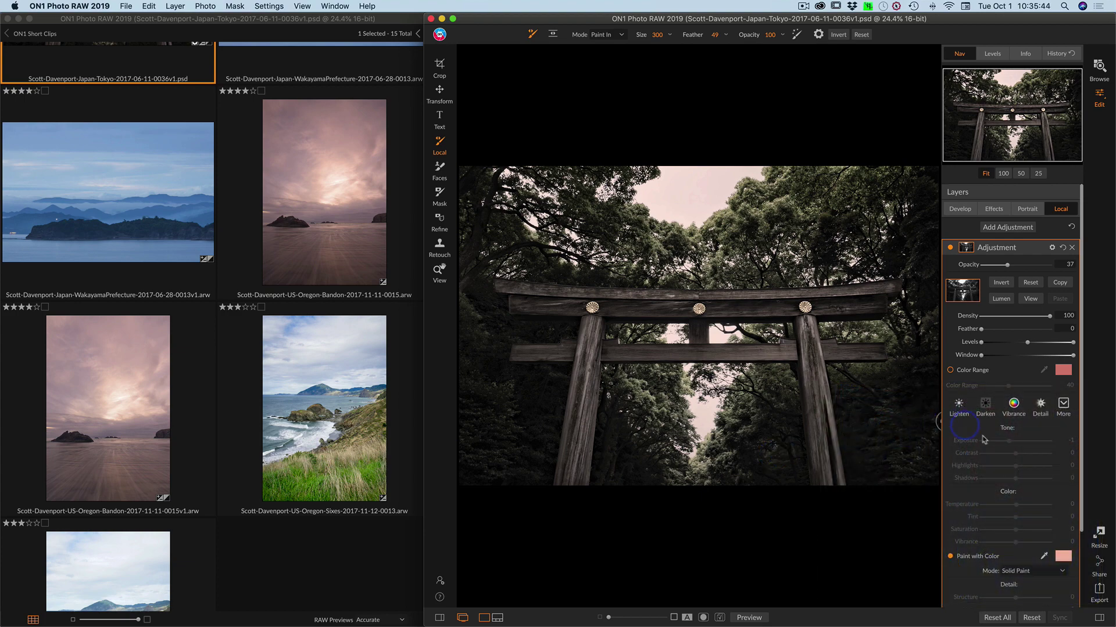
Step: Add a second Paint with Color layer using blue-grey sampled from the Oregon coast thumbnail, with inverted mask
{"action": "left_click", "coordinate": [1007, 227]}
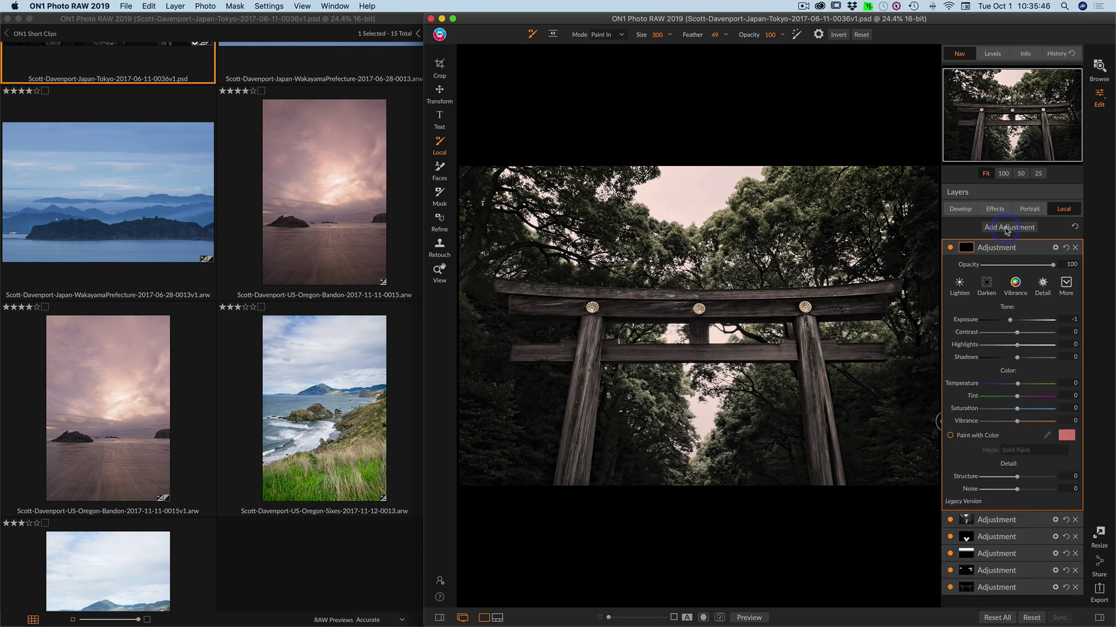
{"action": "left_click", "coordinate": [951, 435]}
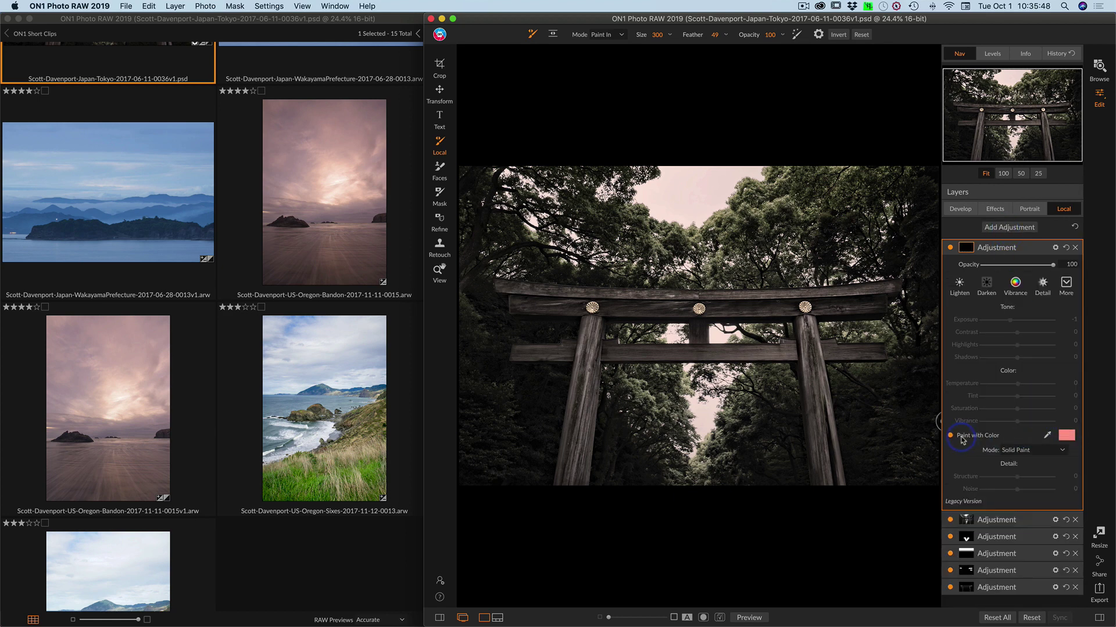
{"action": "left_click", "coordinate": [1067, 437]}
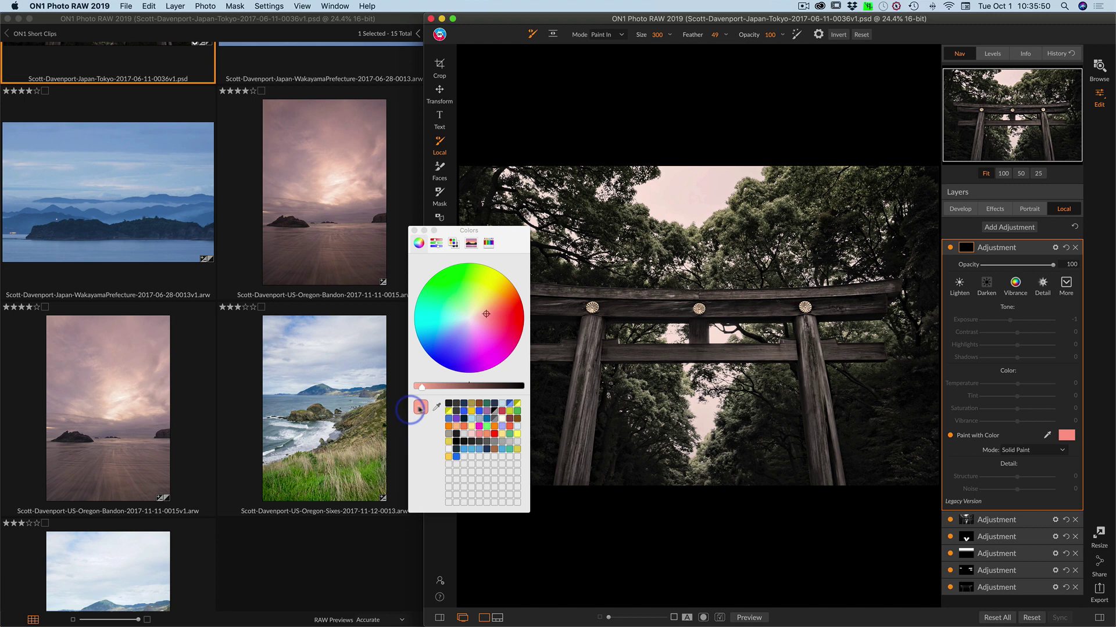
{"action": "left_click", "coordinate": [436, 407]}
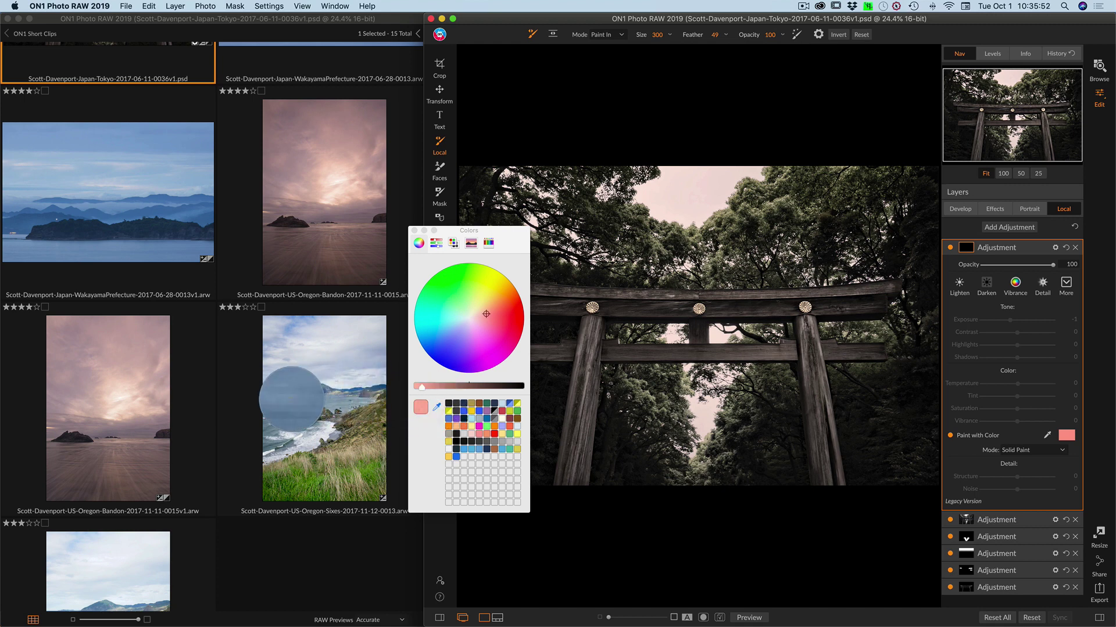
{"action": "left_click", "coordinate": [285, 401]}
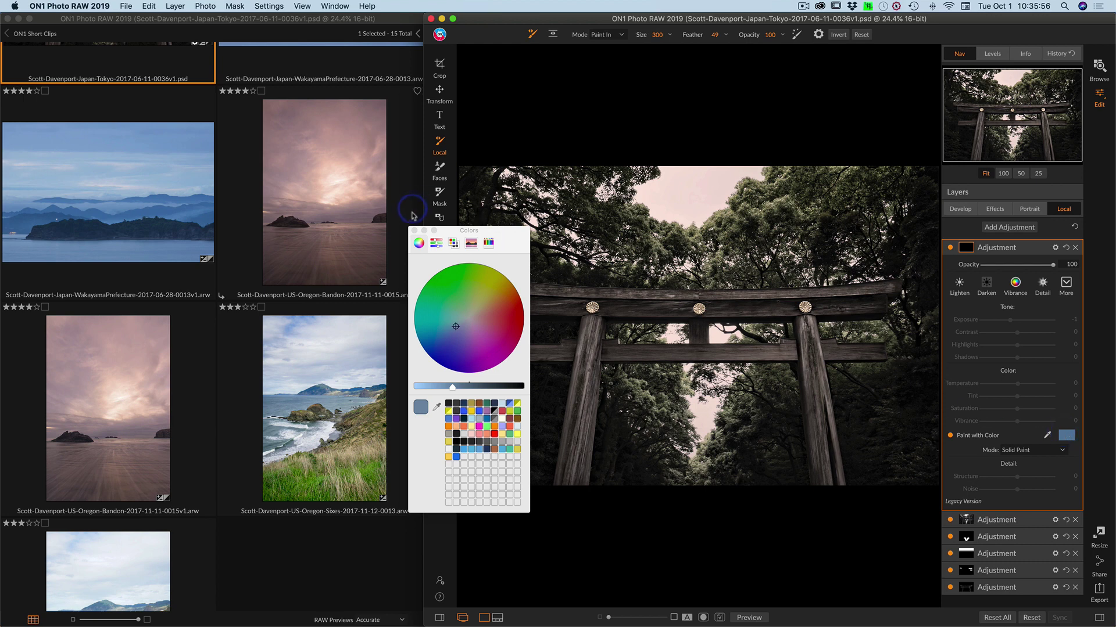
{"action": "left_click", "coordinate": [414, 230]}
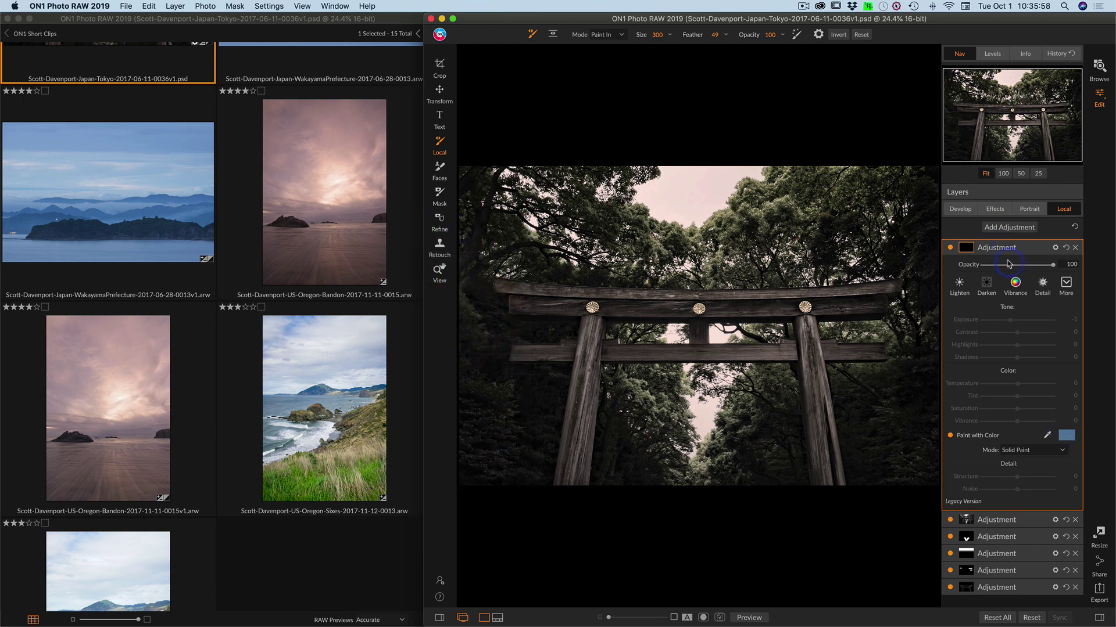
{"action": "left_click", "coordinate": [967, 249]}
{"action": "left_click", "coordinate": [1001, 283]}
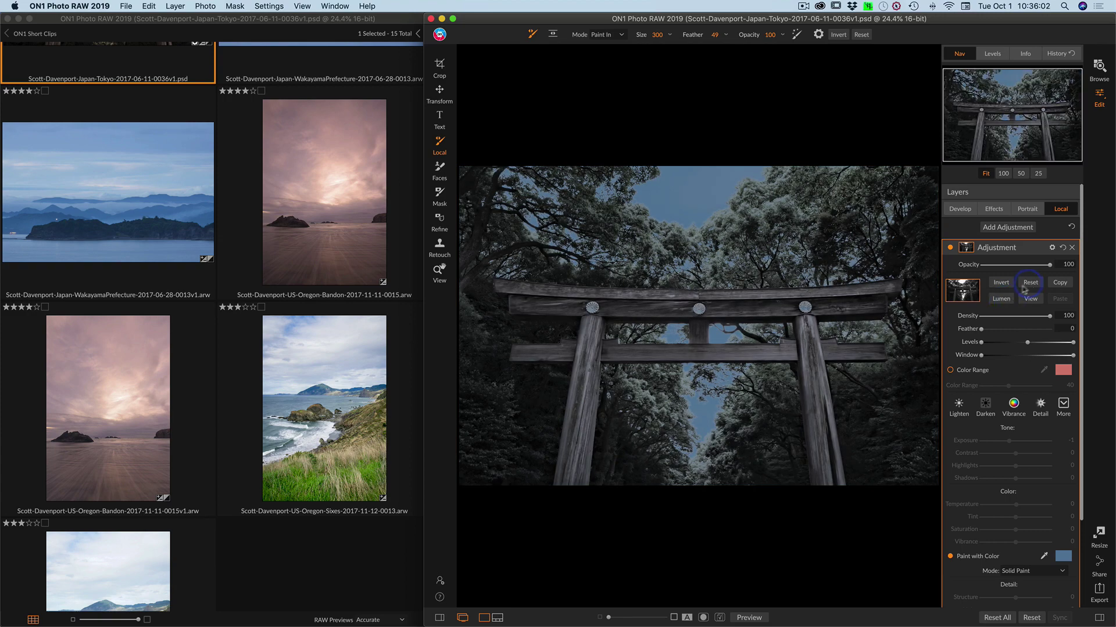
Step: Re-invert the mask, then blend the blue-grey layer in Exclusion mode at 30 opacity
{"action": "left_click", "coordinate": [1006, 285]}
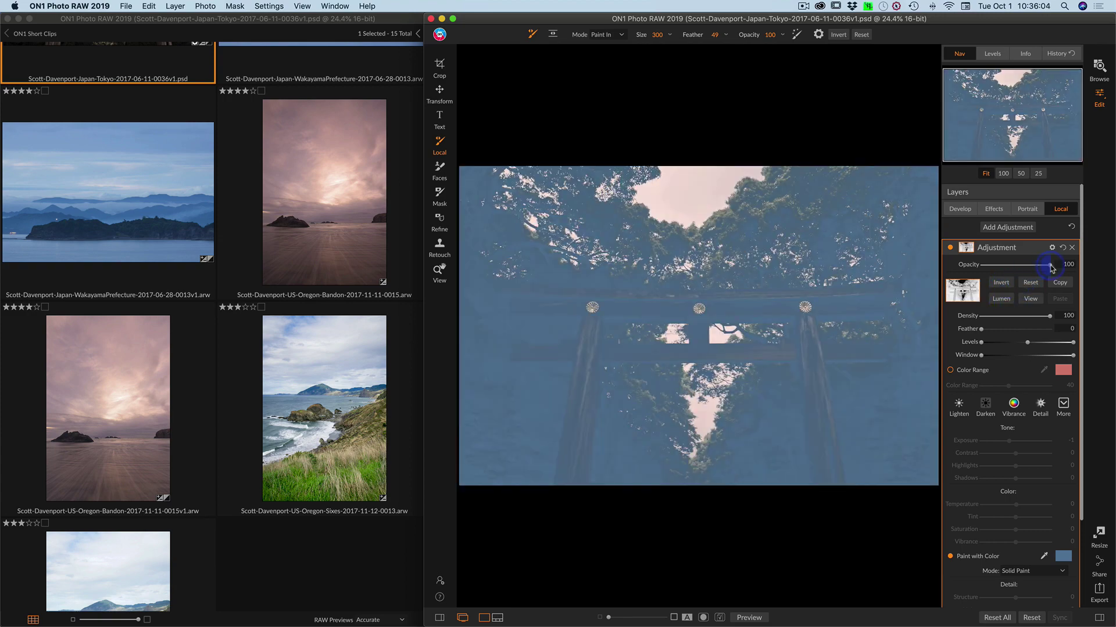
{"action": "left_click_drag", "start_coordinate": [1006, 269], "coordinate": [1006, 268]}
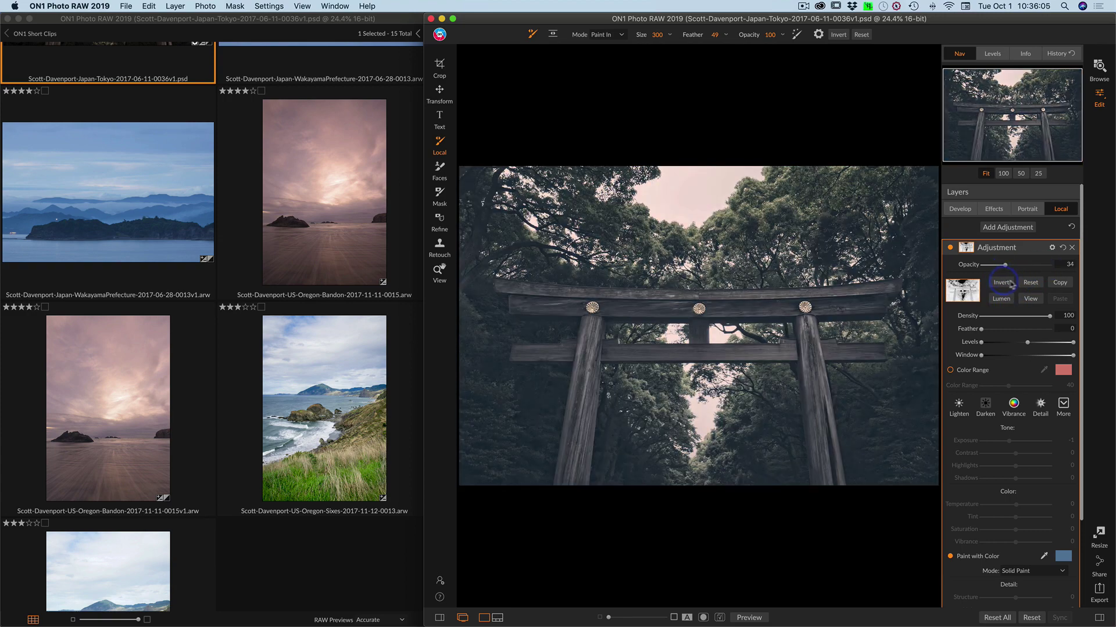
{"action": "left_click", "coordinate": [1052, 249]}
{"action": "left_click", "coordinate": [1014, 290]}
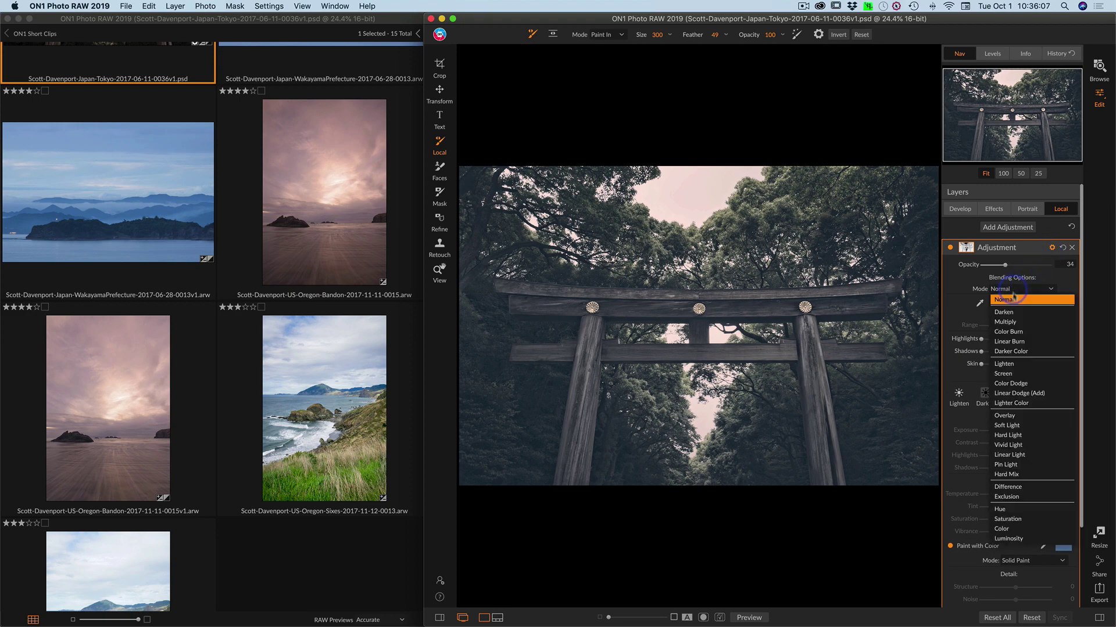
{"action": "left_click", "coordinate": [1016, 497]}
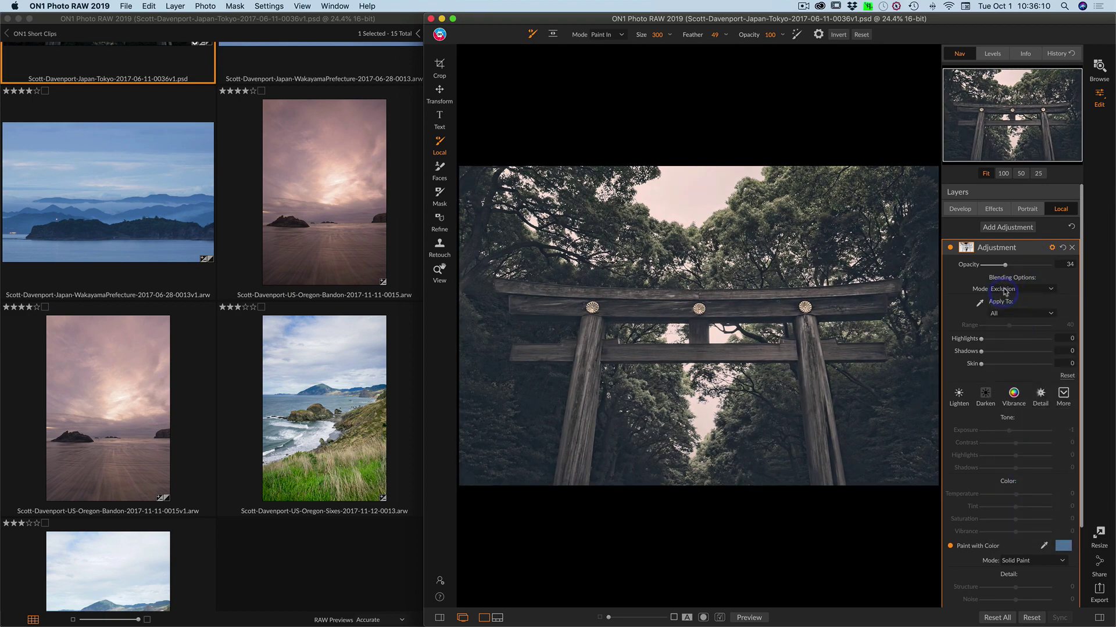
{"action": "left_click_drag", "start_coordinate": [1005, 267], "coordinate": [1003, 265]}
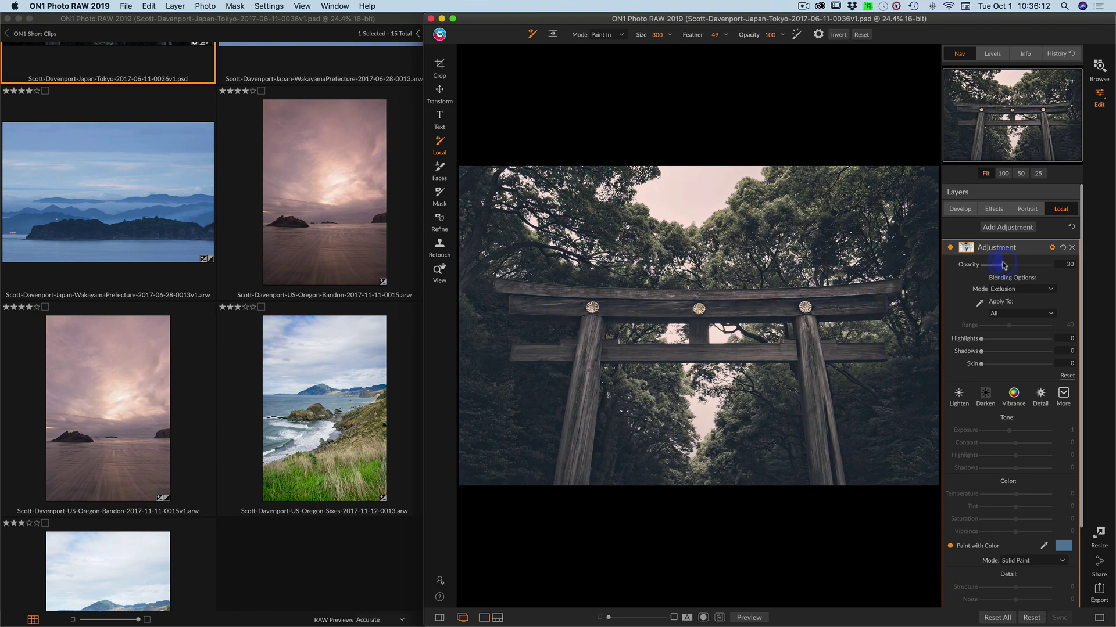